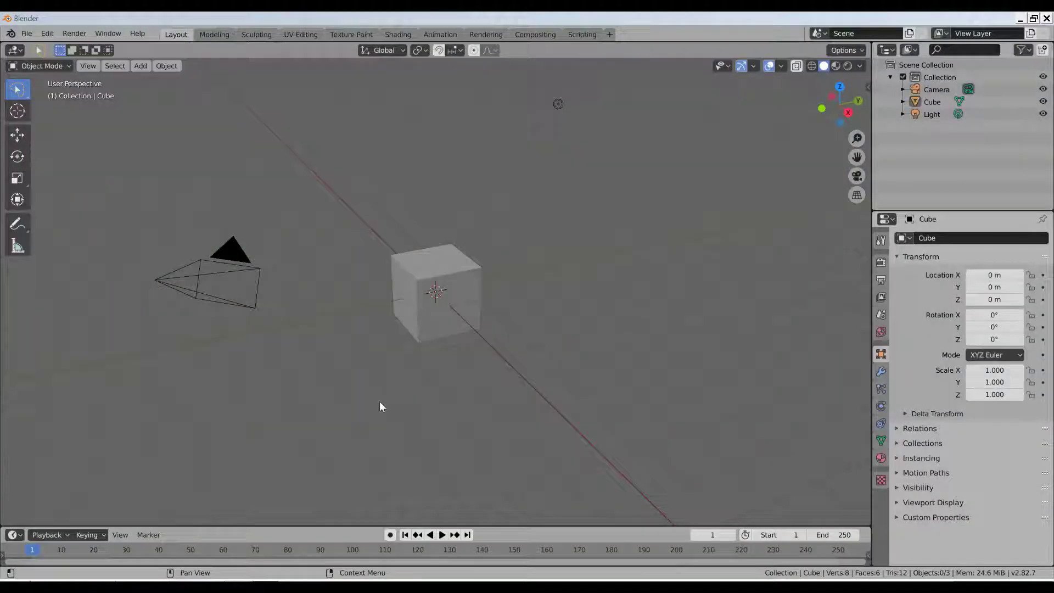
# Step: Orbit around the default cube, switch the select tool to Tweak, and select the cube
pyautogui.rightClick(480, 373)
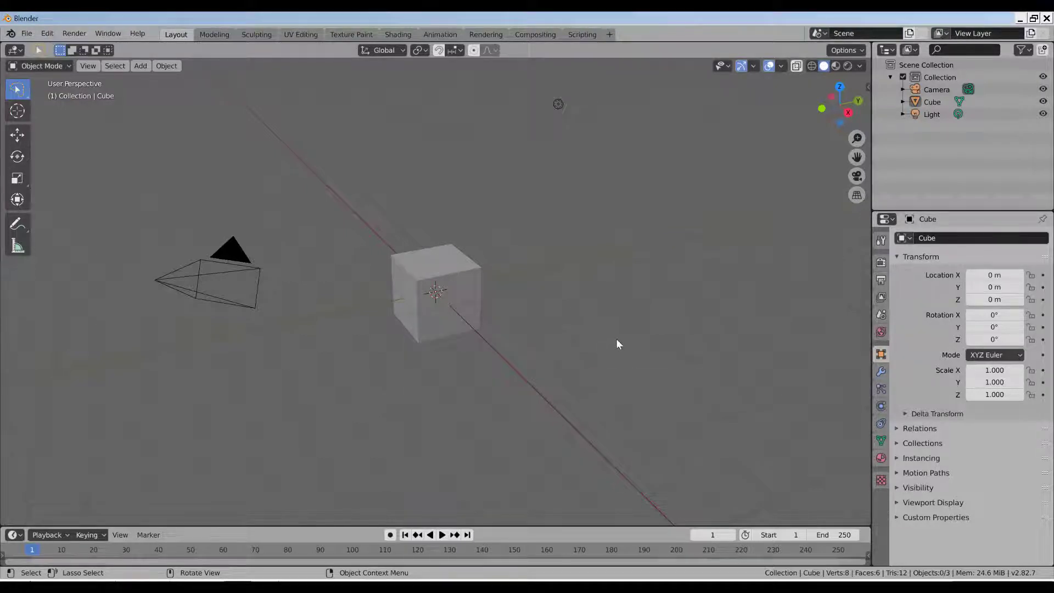
pyautogui.moveTo(617, 340); pyautogui.dragTo(413, 338, button='middle')
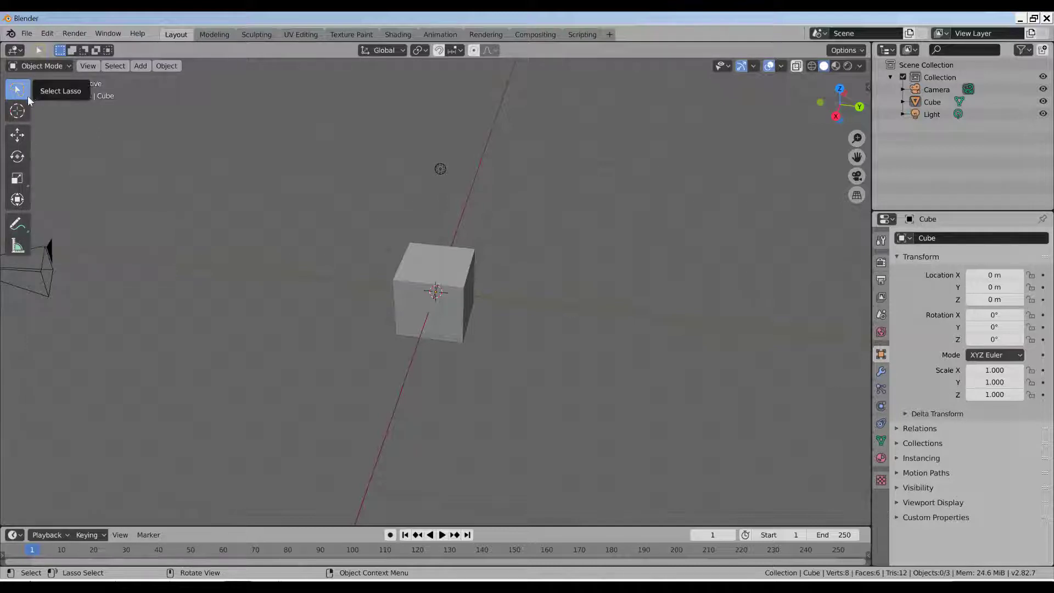
pyautogui.click(28, 97)
pyautogui.click(55, 94)
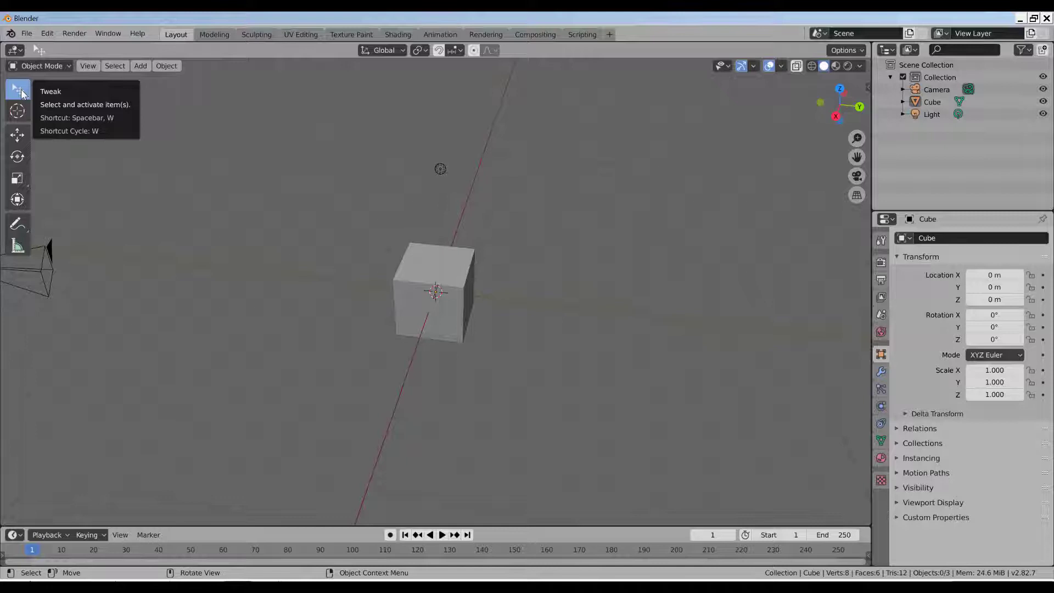
pyautogui.click(419, 264)
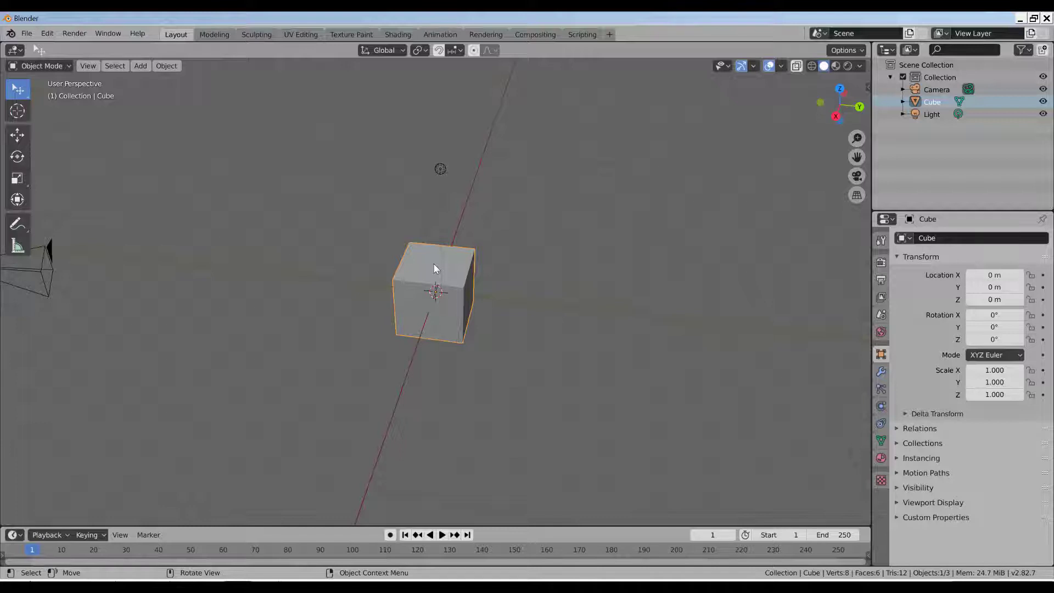
# Step: In Edit Mode, select single vertices, box-select most vertices, then clear the selection in face mode
pyautogui.press('Tab')
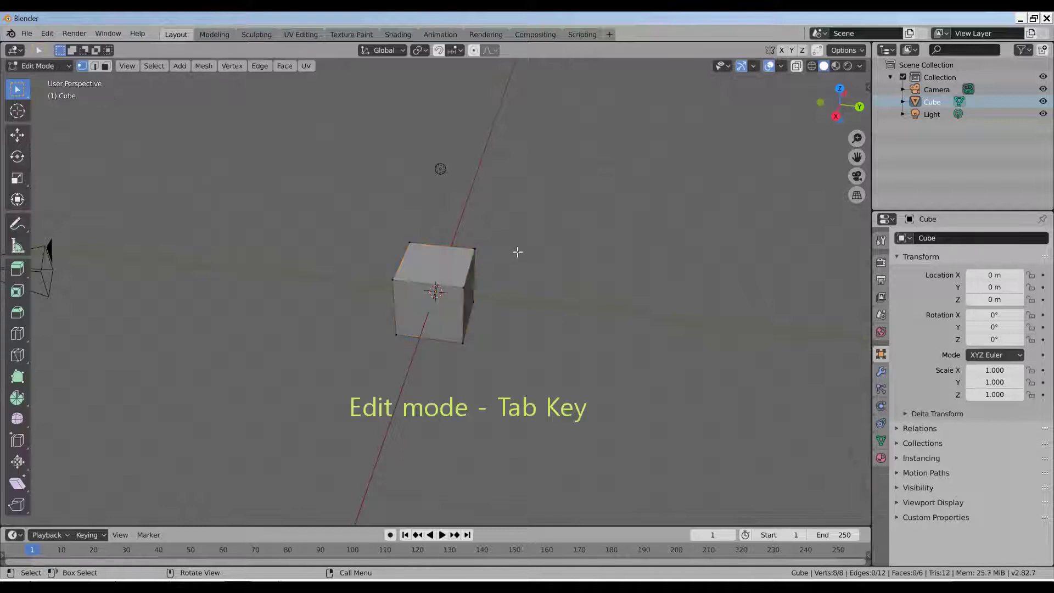
pyautogui.click(475, 248)
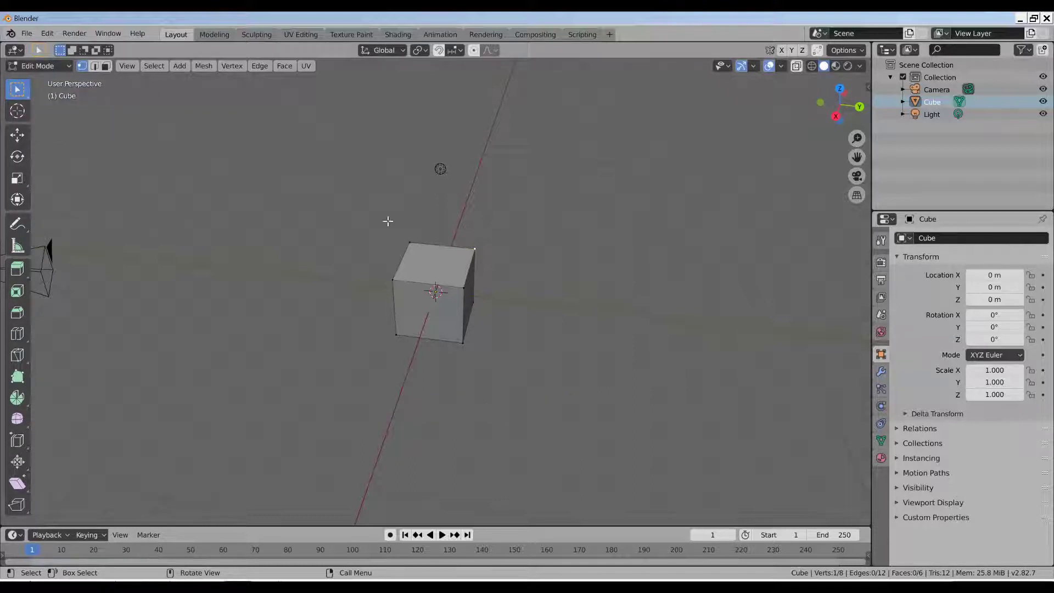
pyautogui.click(410, 242)
pyautogui.moveTo(336, 213); pyautogui.dragTo(549, 397)
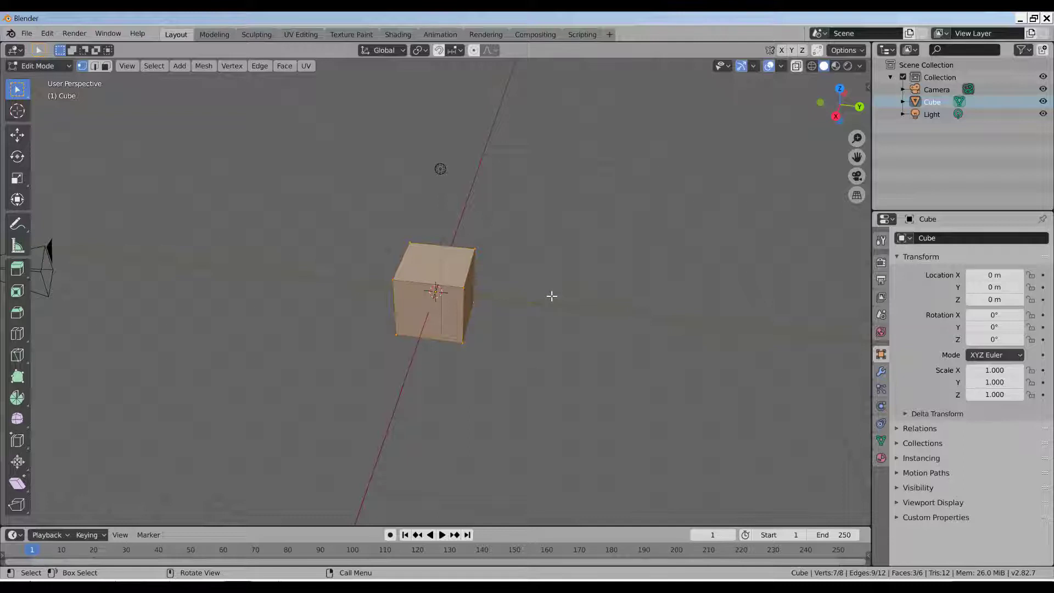
pyautogui.click(106, 67)
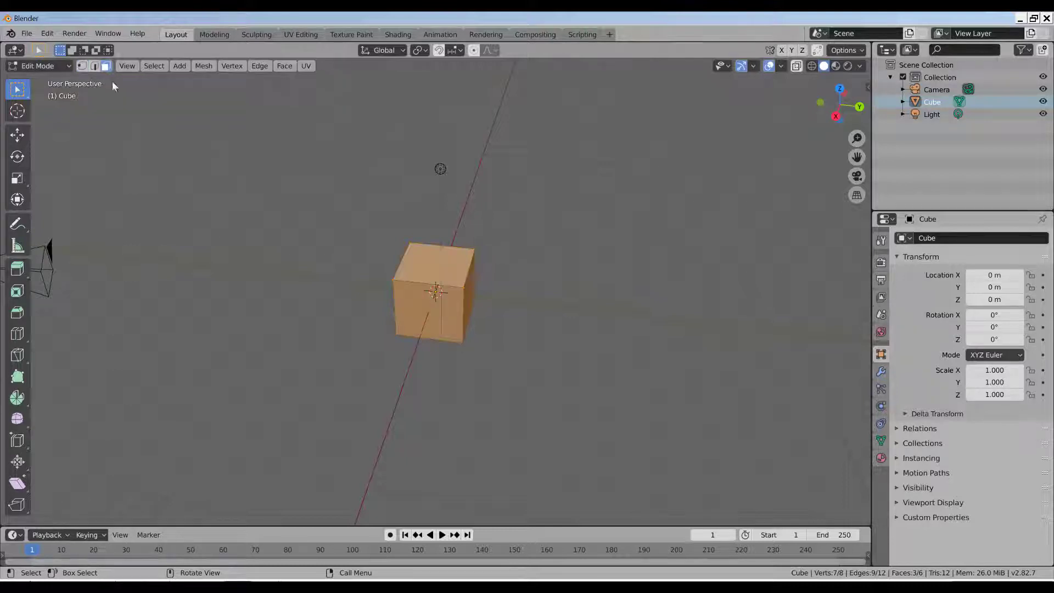
pyautogui.click(515, 241)
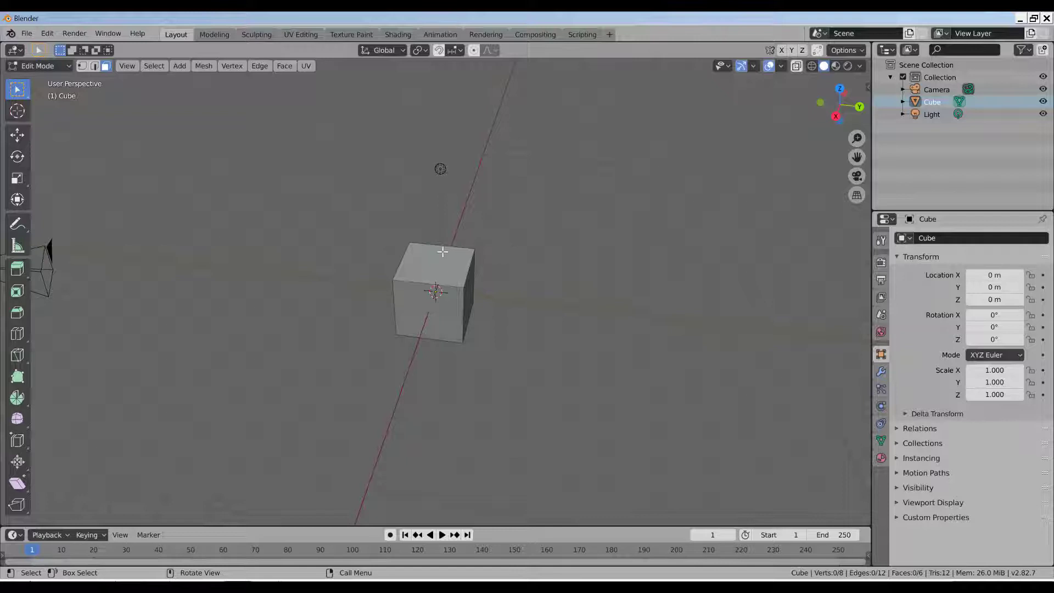
# Step: Select a vertex, an edge, then the top face in modes 1/2/3, and return to Object Mode
pyautogui.press('1')
pyautogui.click(410, 243)
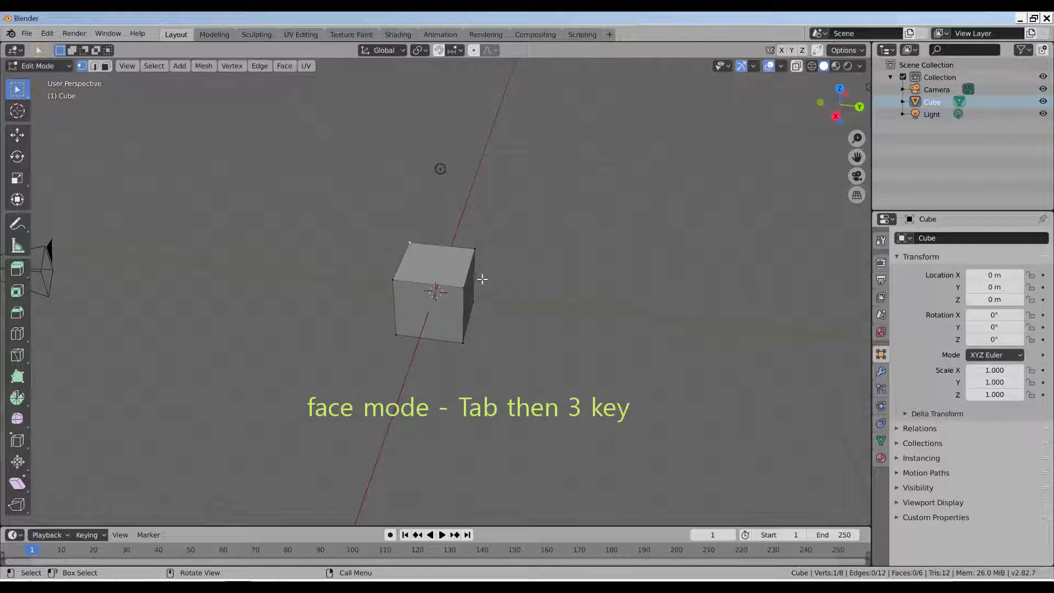
pyautogui.press('2')
pyautogui.click(415, 283)
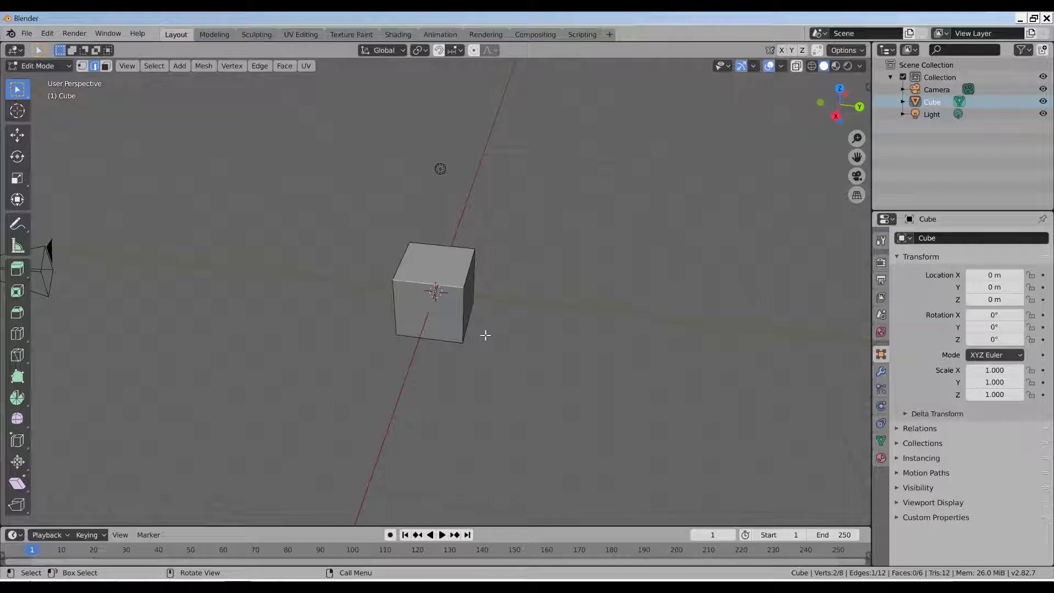
pyautogui.press('3')
pyautogui.click(423, 266)
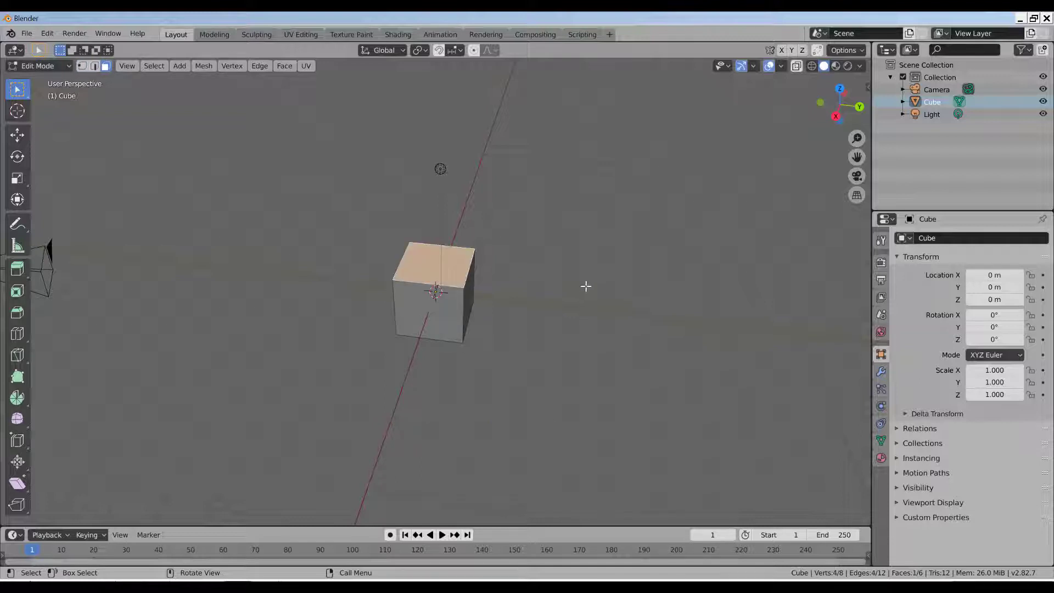
pyautogui.press('Tab')
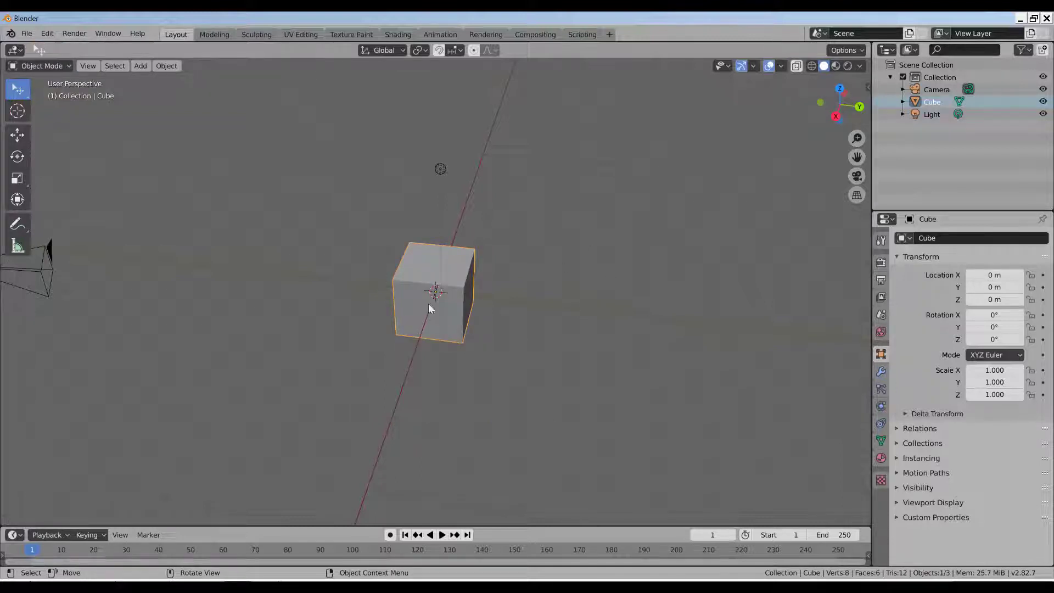
# Step: Reselect the cube, re-enter Edit Mode, and select then deselect its top face
pyautogui.click(542, 236)
pyautogui.click(452, 260)
pyautogui.press('Tab')
pyautogui.click(607, 253)
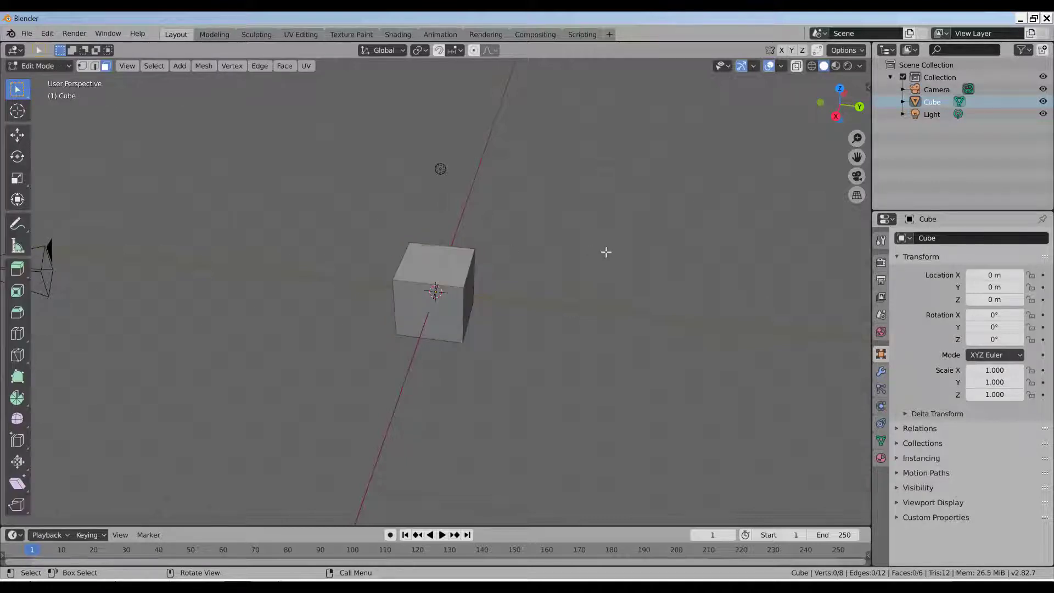
pyautogui.click(425, 266)
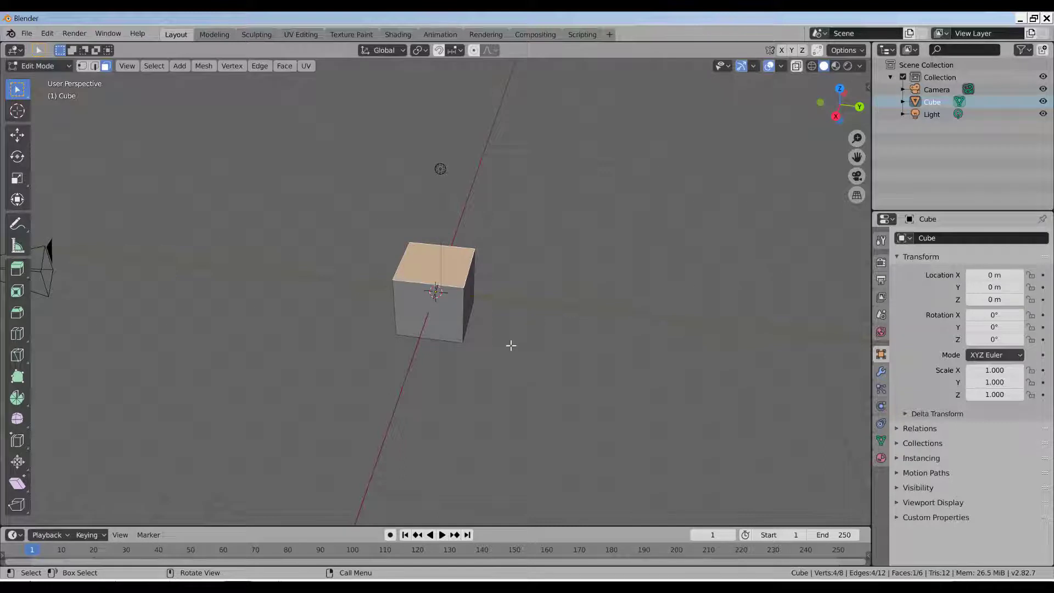
pyautogui.click(513, 320)
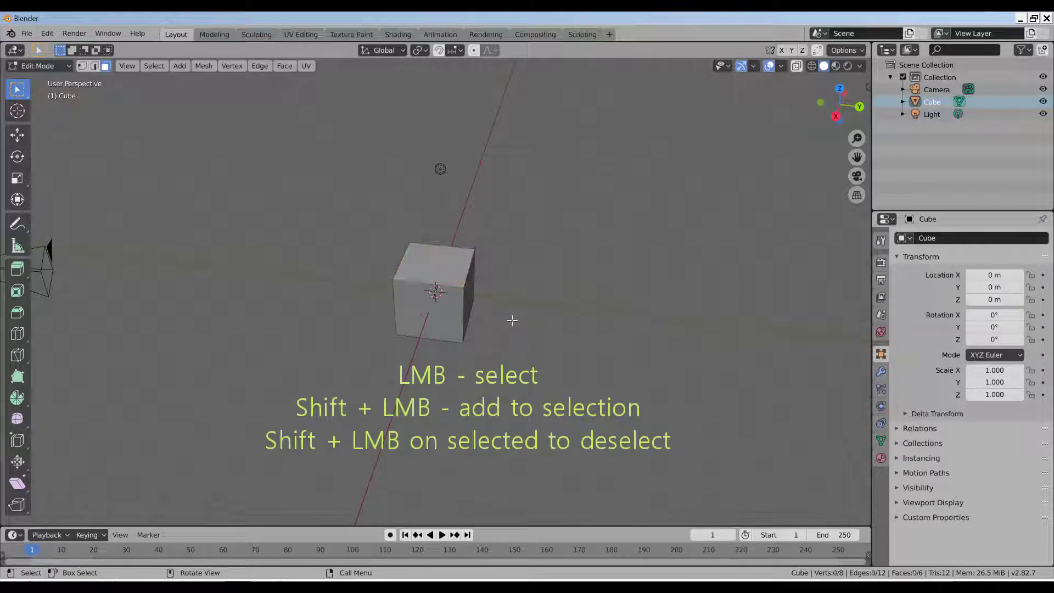
# Step: Select the top, front and right faces, remove the right face, then deselect all faces
pyautogui.moveTo(518, 337); pyautogui.dragTo(426, 253, button='middle')
pyautogui.click(425, 254)
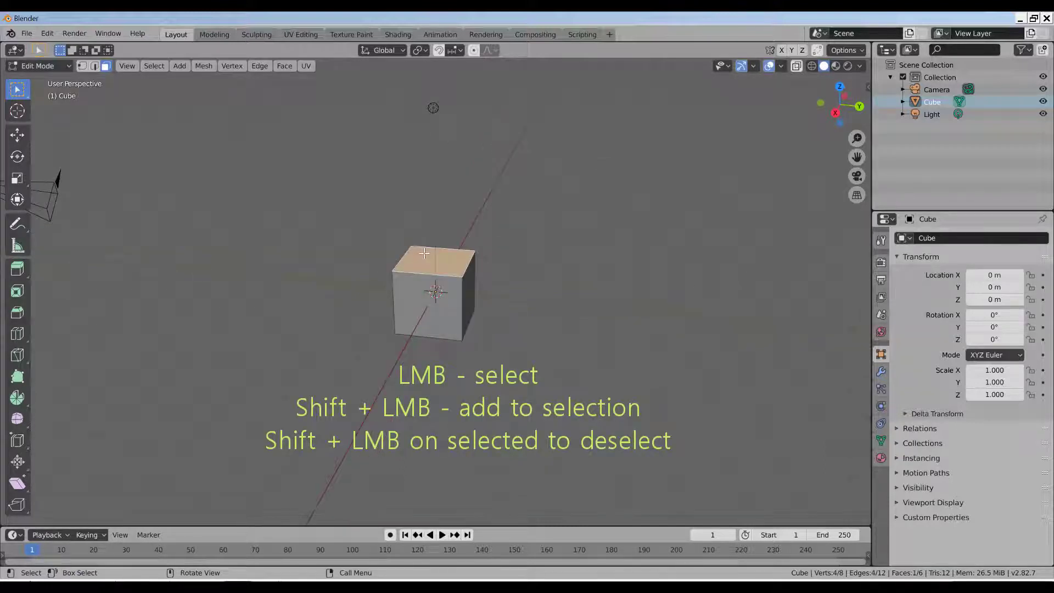
pyautogui.keyDown('shift'); pyautogui.click(415, 306); pyautogui.keyUp('shift')
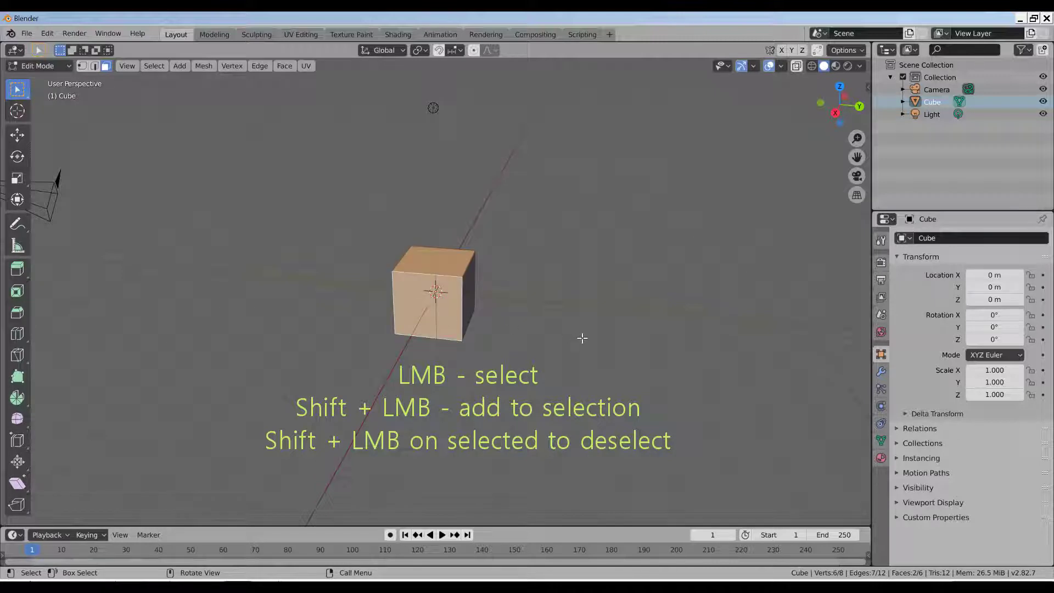
pyautogui.moveTo(555, 332); pyautogui.dragTo(472, 299, button='middle')
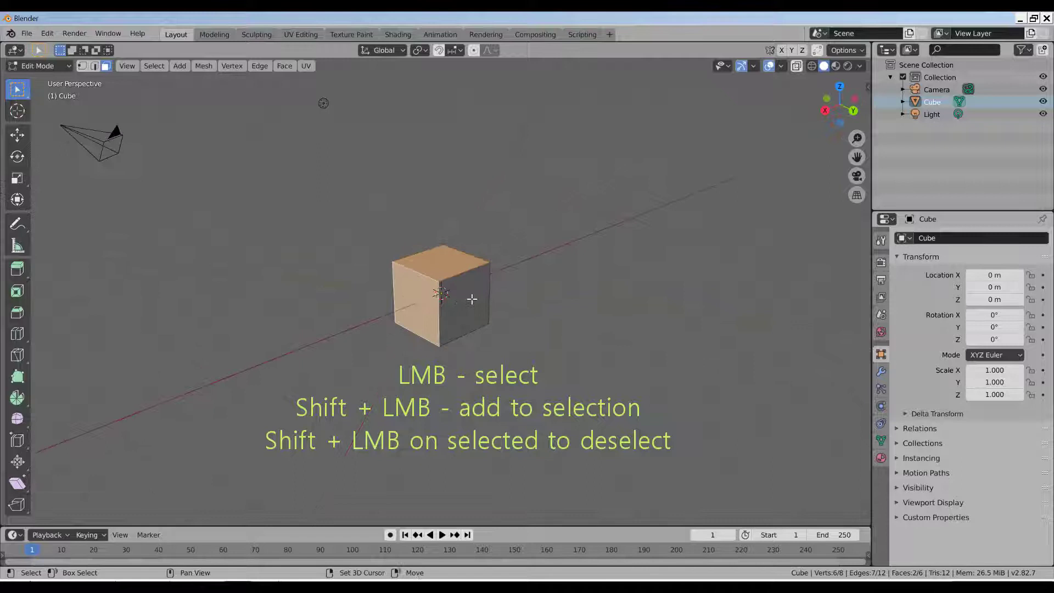
pyautogui.keyDown('shift'); pyautogui.click(488, 313); pyautogui.keyUp('shift')
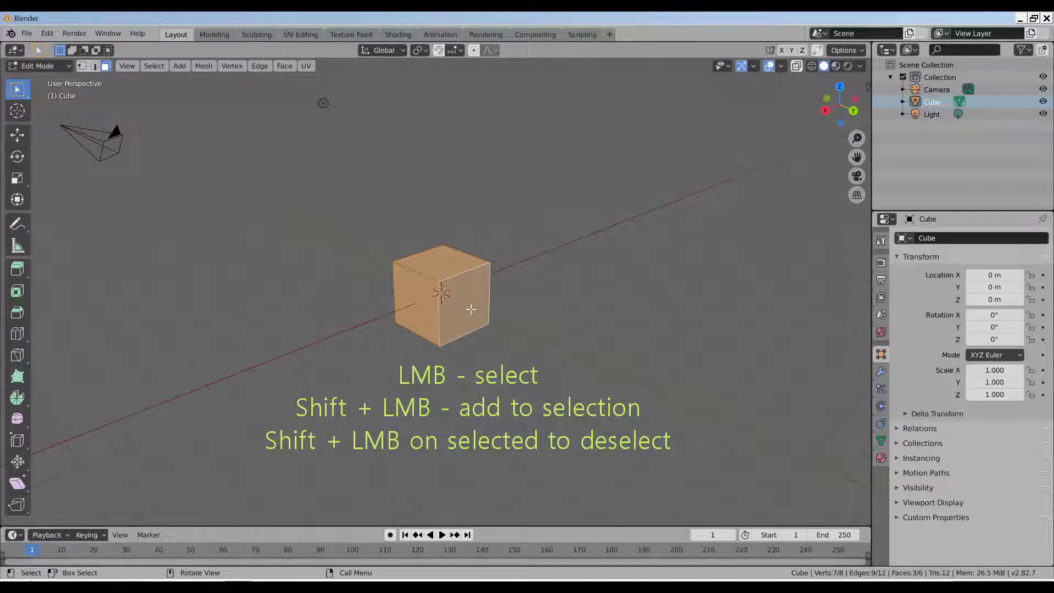
pyautogui.keyDown('shift'); pyautogui.click(471, 309); pyautogui.keyUp('shift')
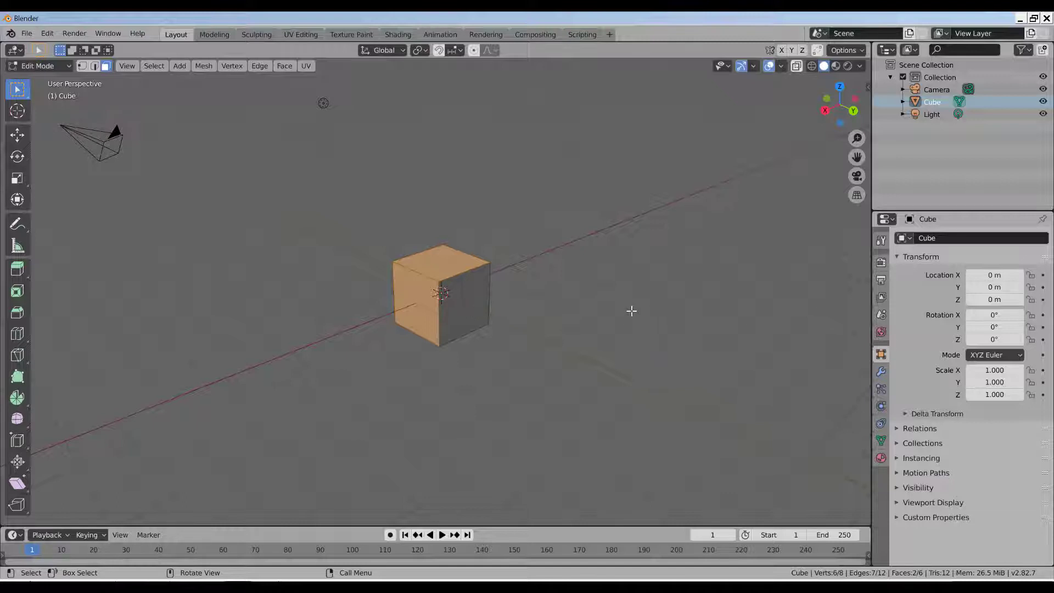
pyautogui.click(629, 306)
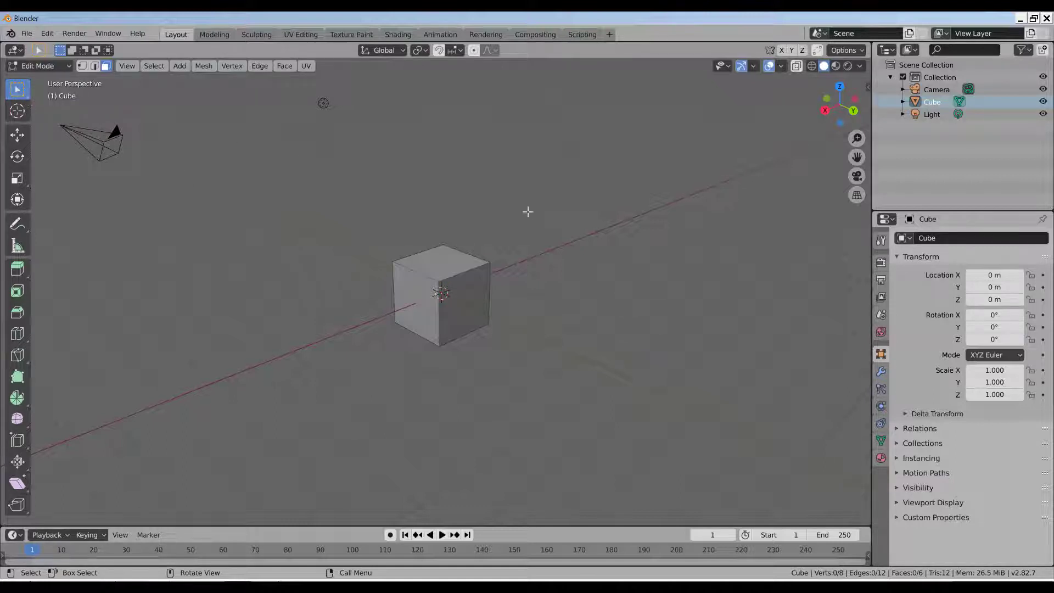
# Step: Make Select Circle the active selection tool and toggle the cube out of and back into Edit Mode
pyautogui.moveTo(632, 265); pyautogui.dragTo(610, 258, button='middle')
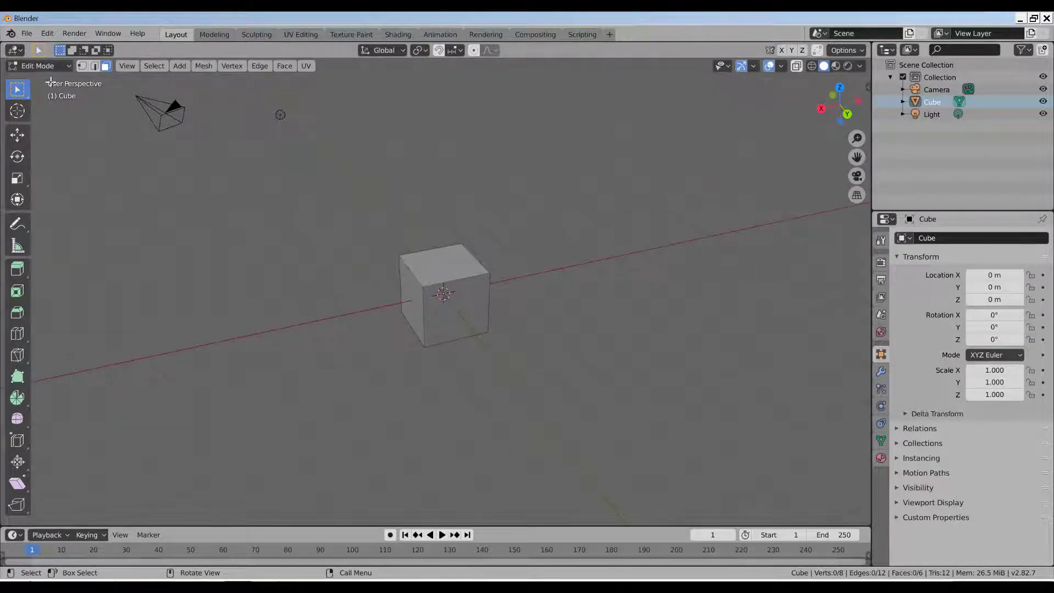
pyautogui.click(25, 97)
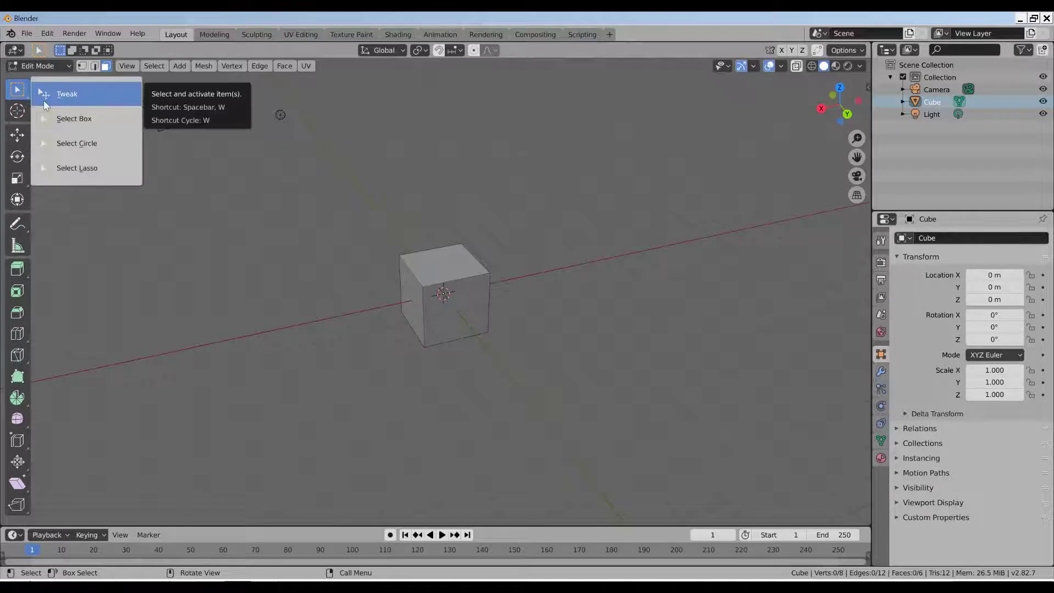
pyautogui.click(83, 152)
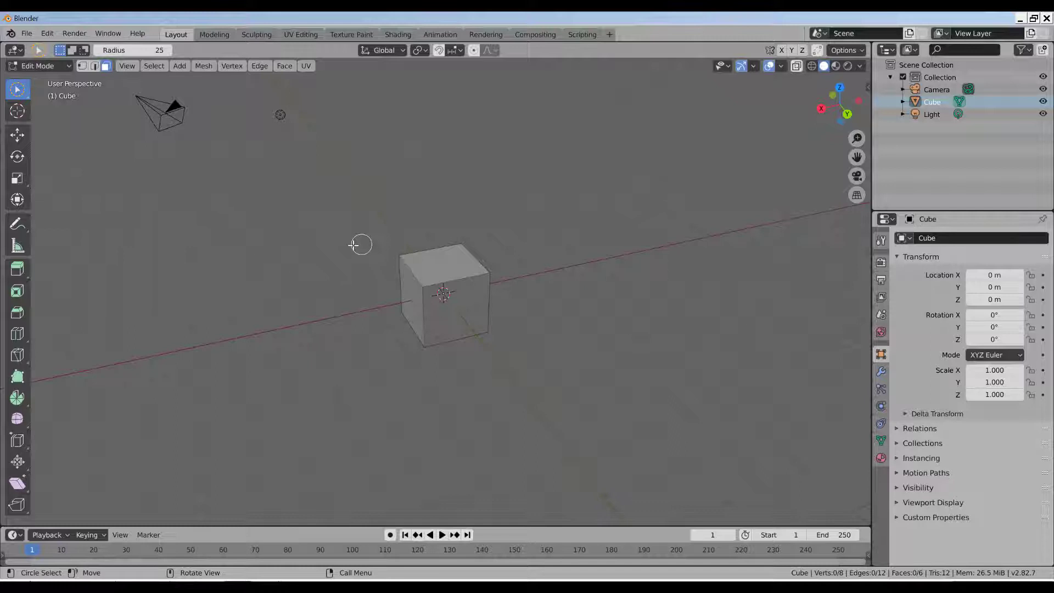
pyautogui.press('Tab')
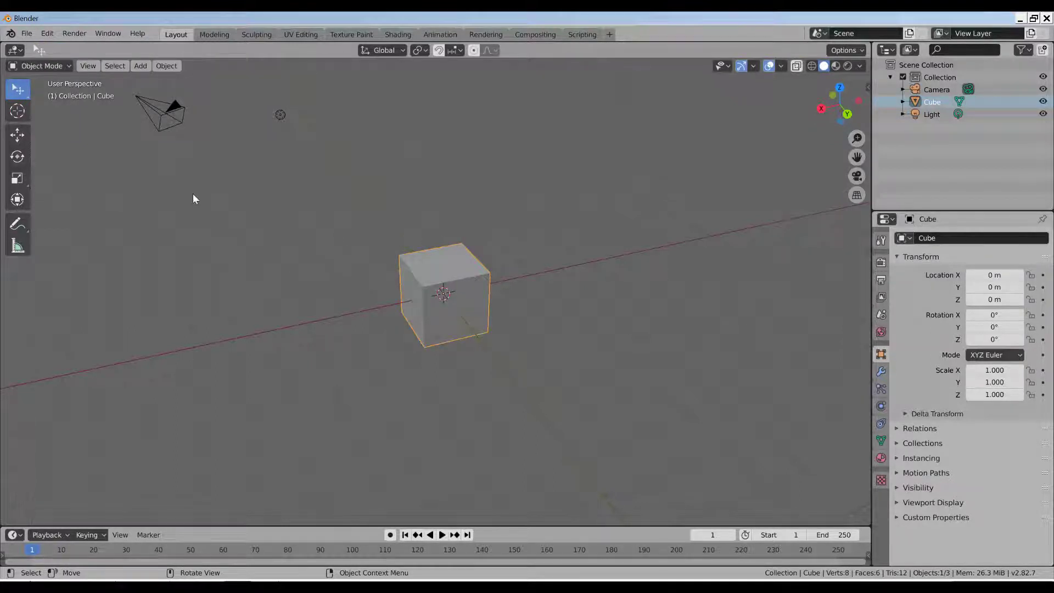
pyautogui.press('Tab')
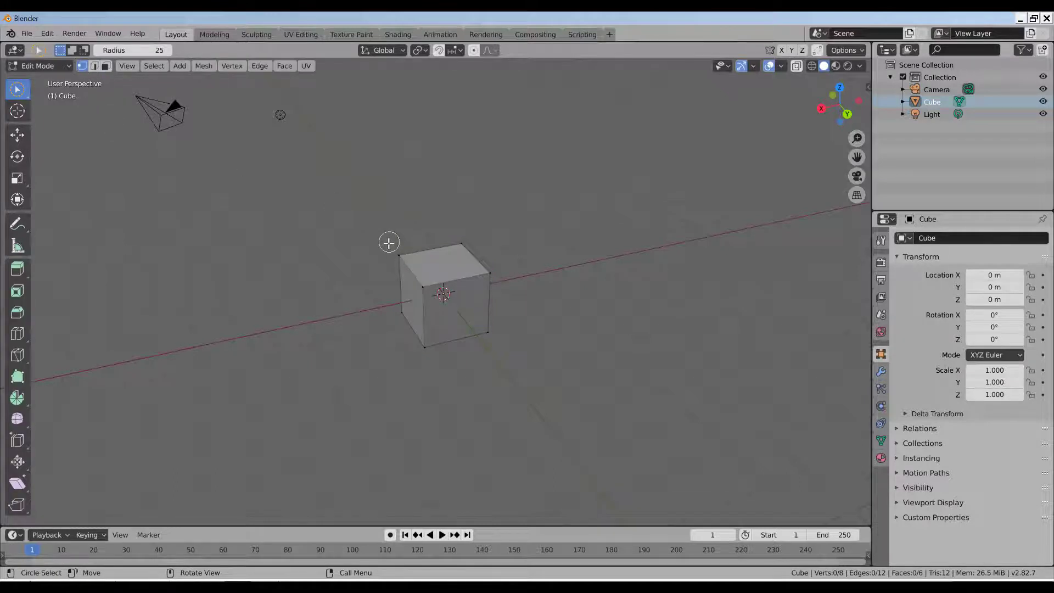
# Step: Paint circle selections over the cube's vertices, orbiting and using C to reach all eight
pyautogui.moveTo(400, 255)
pyautogui.mouseDown()
pyautogui.moveTo(423, 288)
pyautogui.moveTo(497, 275)
pyautogui.moveTo(483, 240)
pyautogui.moveTo(489, 332)
pyautogui.moveTo(428, 346)
pyautogui.moveTo(396, 311)
pyautogui.moveTo(400, 266)
pyautogui.moveTo(476, 384)
pyautogui.mouseUp()
pyautogui.moveTo(475, 384)
pyautogui.mouseDown(button='middle')
pyautogui.moveTo(528, 370)
pyautogui.moveTo(499, 349)
pyautogui.mouseUp(button='middle')
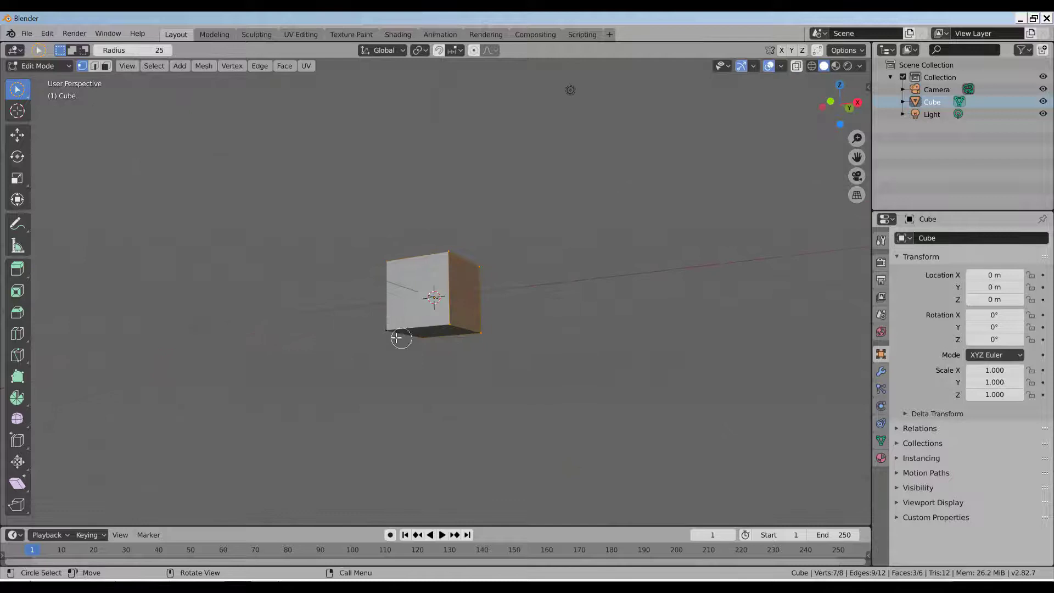
pyautogui.moveTo(384, 331)
pyautogui.mouseDown()
pyautogui.moveTo(390, 299)
pyautogui.moveTo(389, 258)
pyautogui.moveTo(448, 252)
pyautogui.moveTo(452, 336)
pyautogui.moveTo(482, 319)
pyautogui.moveTo(481, 274)
pyautogui.moveTo(536, 269)
pyautogui.mouseUp()
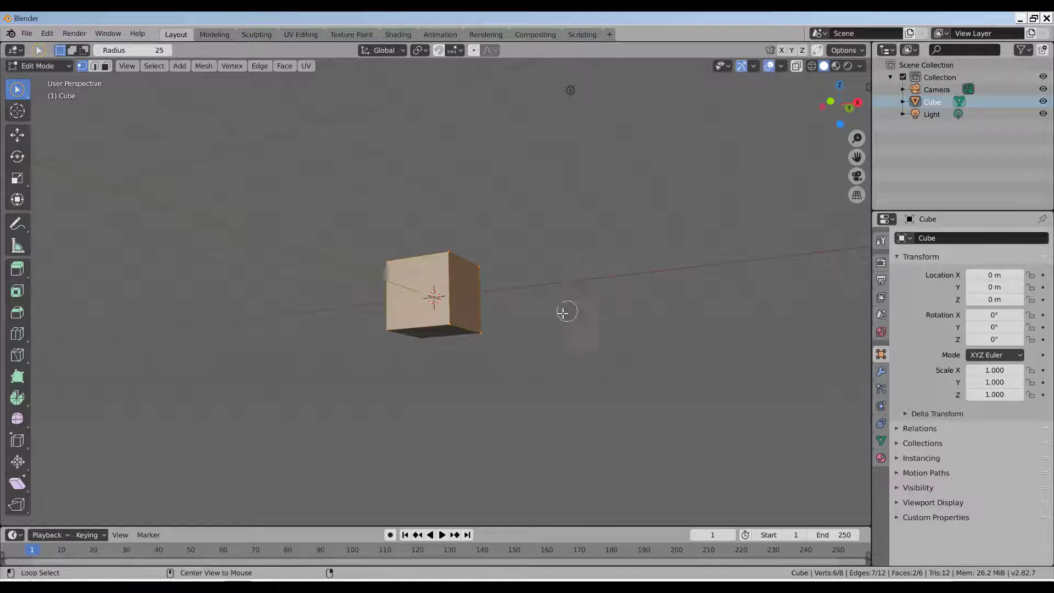
pyautogui.moveTo(593, 329)
pyautogui.mouseDown(button='middle')
pyautogui.moveTo(493, 366)
pyautogui.moveTo(513, 325)
pyautogui.mouseUp(button='middle')
pyautogui.press('c')
pyautogui.moveTo(513, 324)
pyautogui.mouseDown()
pyautogui.moveTo(499, 258)
pyautogui.moveTo(513, 258)
pyautogui.moveTo(508, 326)
pyautogui.mouseUp()
pyautogui.rightClick(509, 326)
pyautogui.moveTo(522, 354); pyautogui.dragTo(525, 306, button='middle')
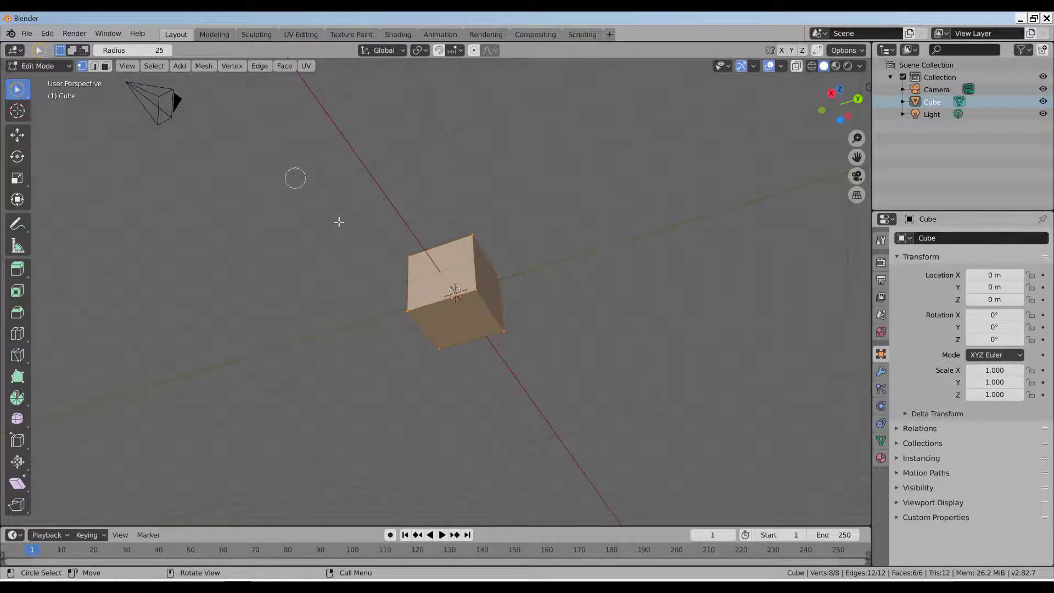
pyautogui.moveTo(563, 285)
pyautogui.mouseDown(button='middle')
pyautogui.moveTo(551, 364)
pyautogui.moveTo(576, 268)
pyautogui.mouseUp(button='middle')
# Step: Deselect everything with Alt+A, switch to face select mode, and circle-select the front and right faces
pyautogui.hotkey('alt', 'a')
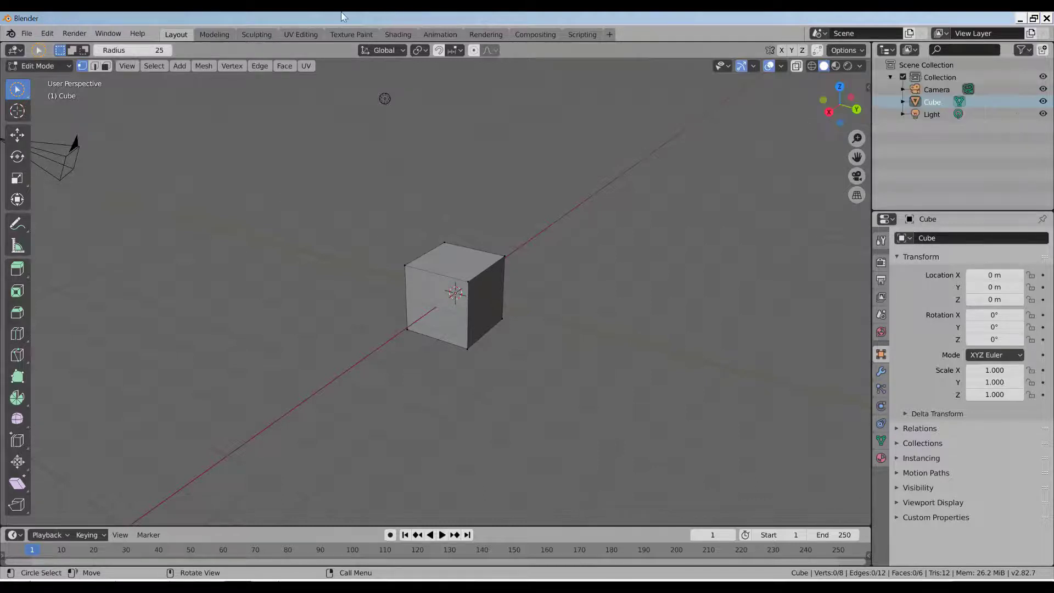
pyautogui.click(106, 66)
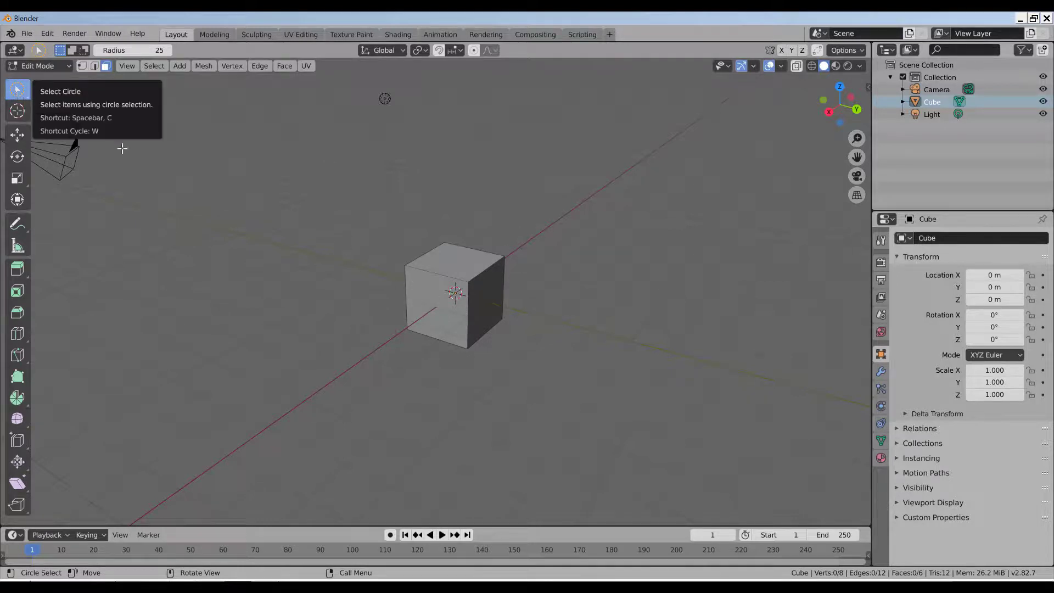
pyautogui.moveTo(434, 313)
pyautogui.mouseDown()
pyautogui.moveTo(490, 303)
pyautogui.moveTo(490, 272)
pyautogui.moveTo(464, 258)
pyautogui.mouseUp()
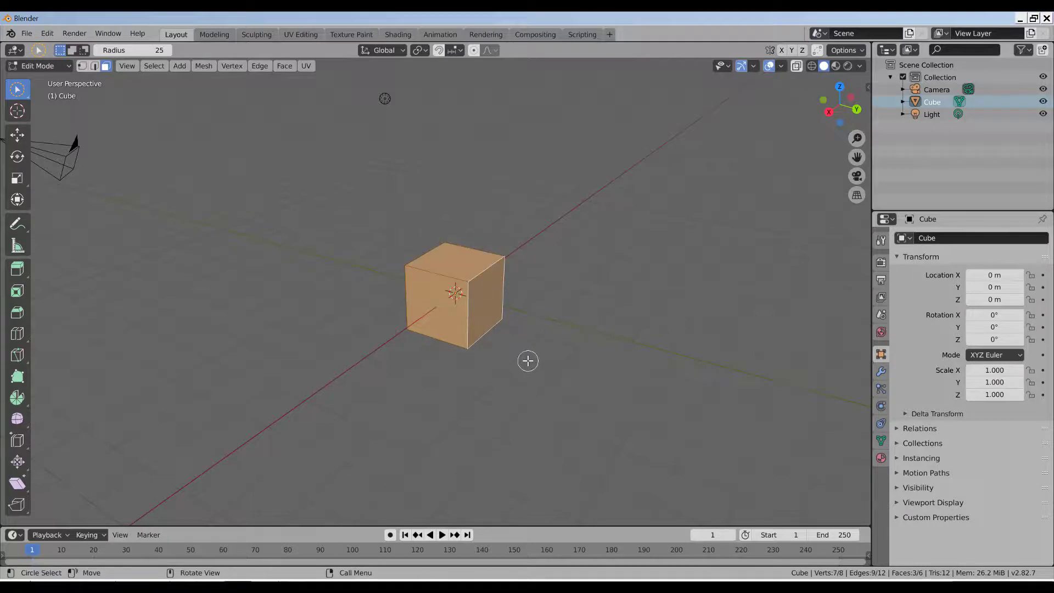
pyautogui.moveTo(522, 366); pyautogui.dragTo(489, 363, button='middle')
# Step: Deselect the faces, switch to Wireframe shading, and circle-select all six faces through the cube
pyautogui.click(577, 291)
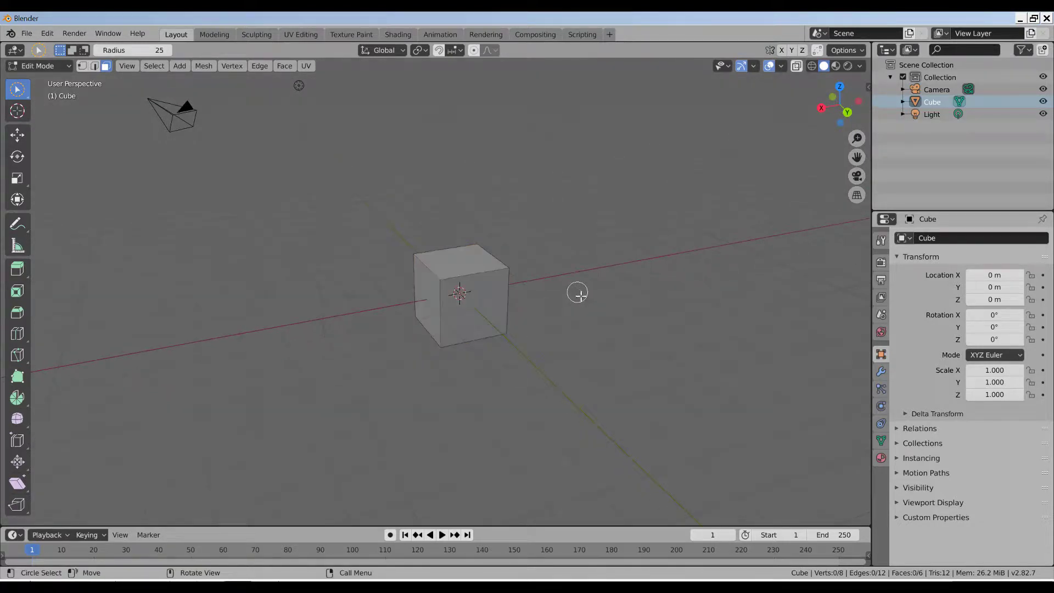
pyautogui.click(811, 66)
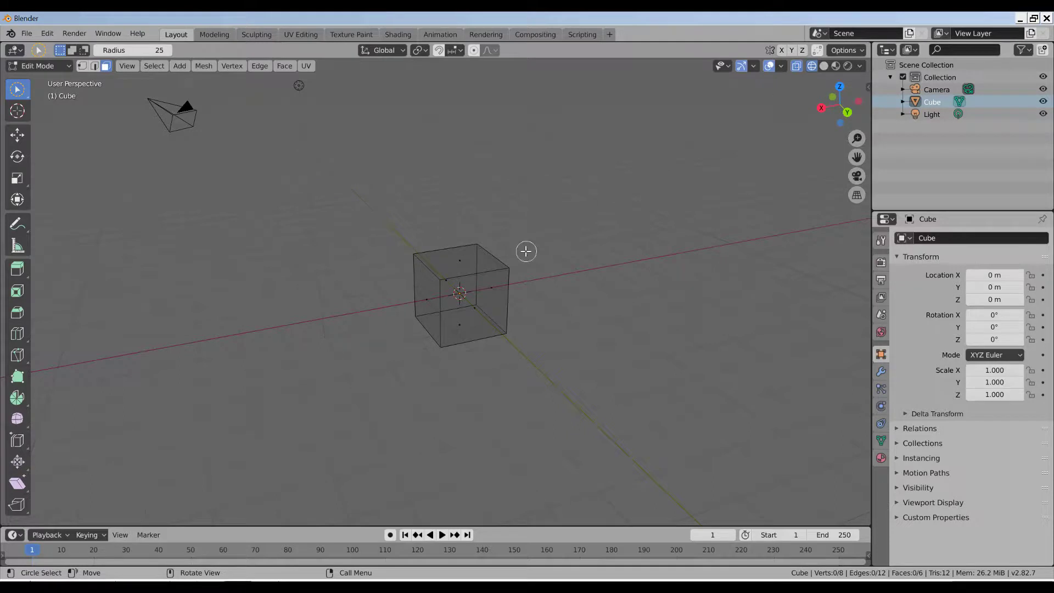
pyautogui.moveTo(418, 292)
pyautogui.mouseDown()
pyautogui.moveTo(431, 305)
pyautogui.moveTo(486, 285)
pyautogui.moveTo(448, 264)
pyautogui.moveTo(445, 354)
pyautogui.mouseUp()
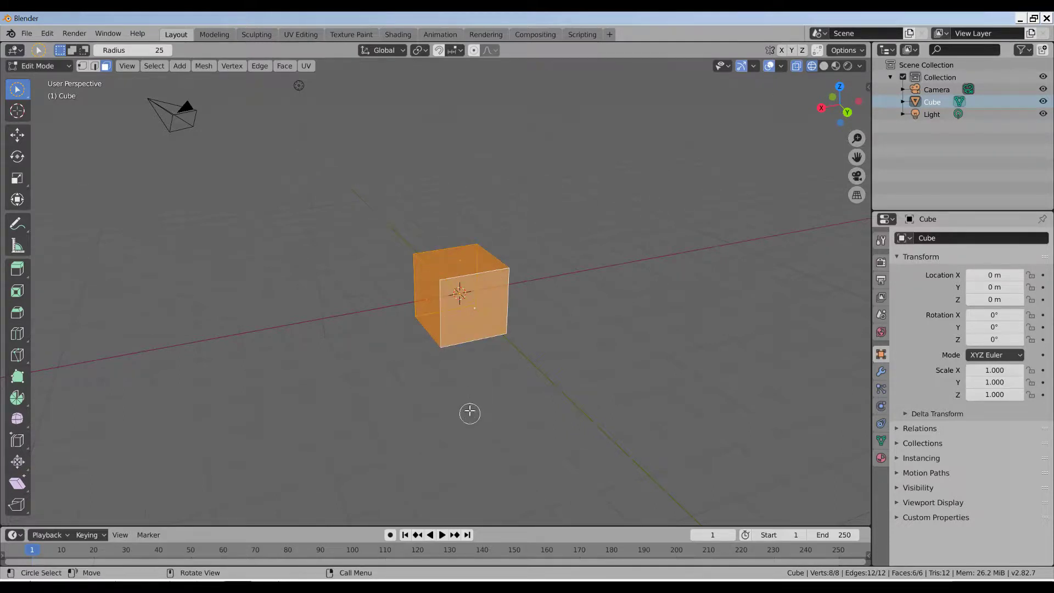
pyautogui.moveTo(471, 412); pyautogui.dragTo(541, 364, button='middle')
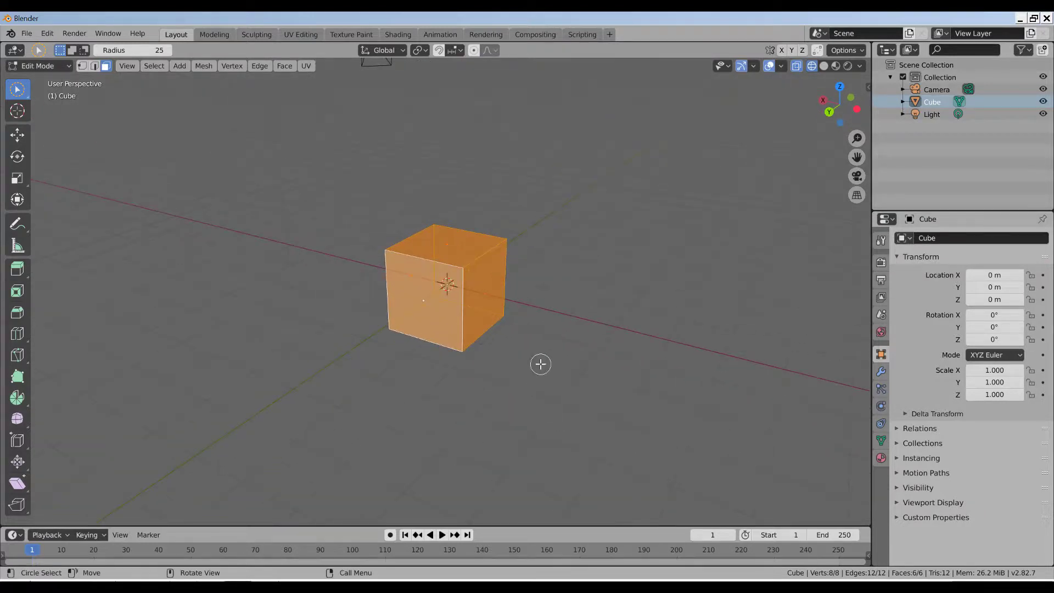
# Step: Switch from Wireframe to Solid, then Material Preview shading, and orbit around the selected cube
pyautogui.click(825, 65)
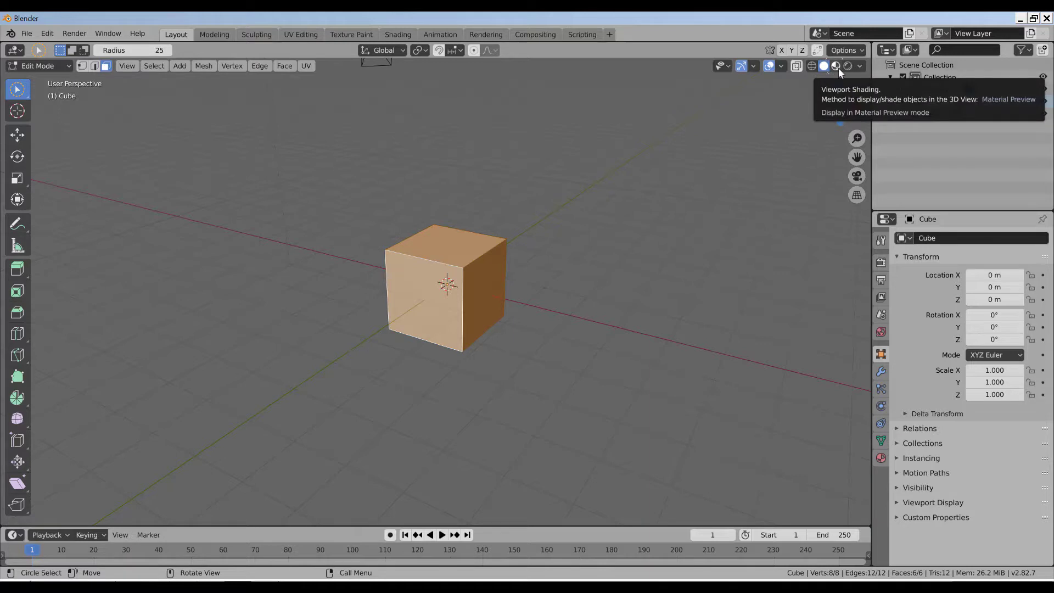
pyautogui.click(839, 68)
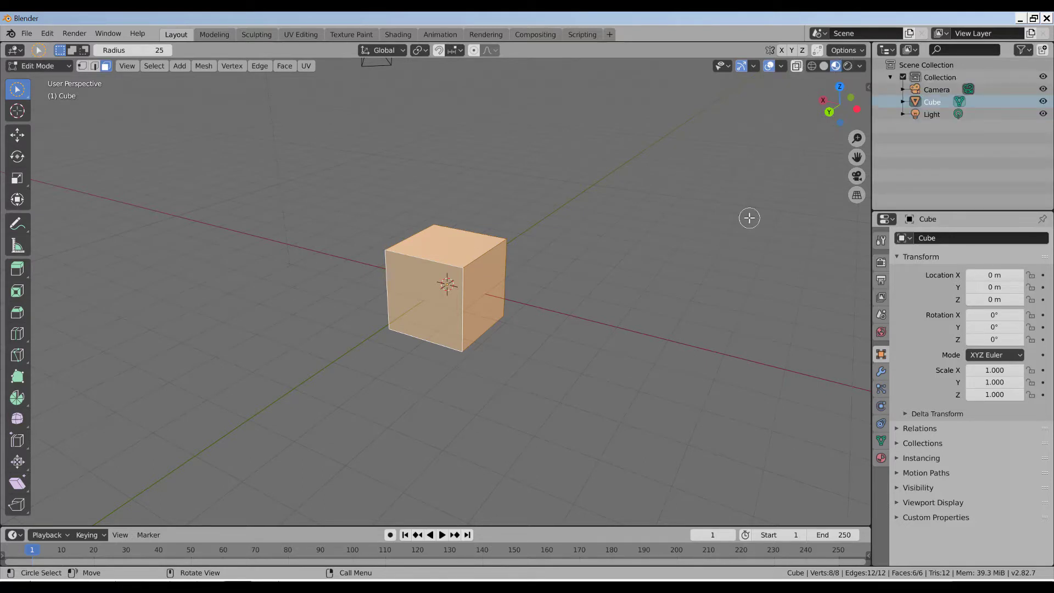
pyautogui.moveTo(652, 272); pyautogui.dragTo(280, 227, button='middle')
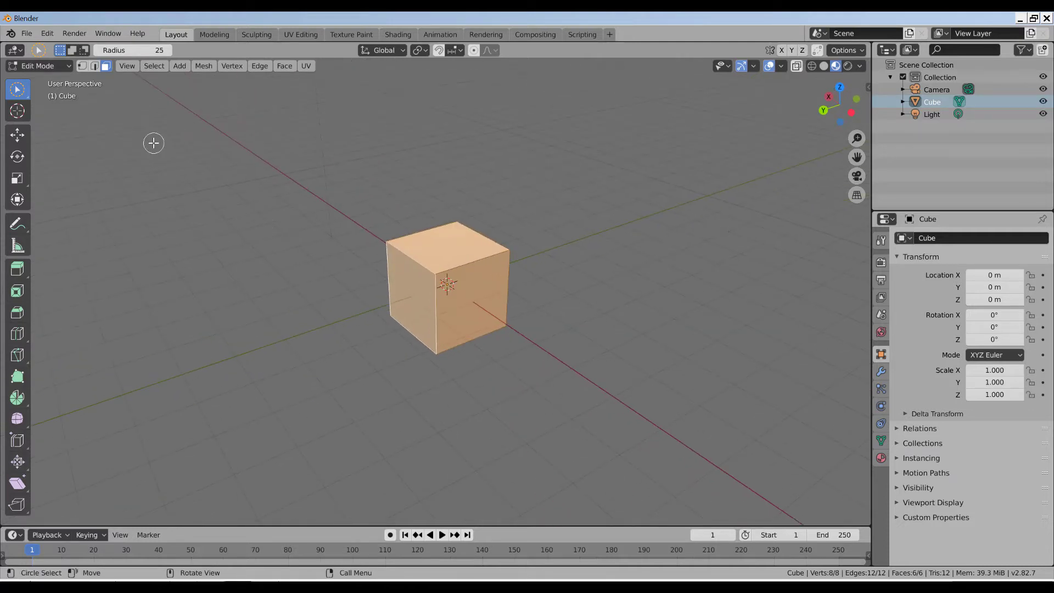